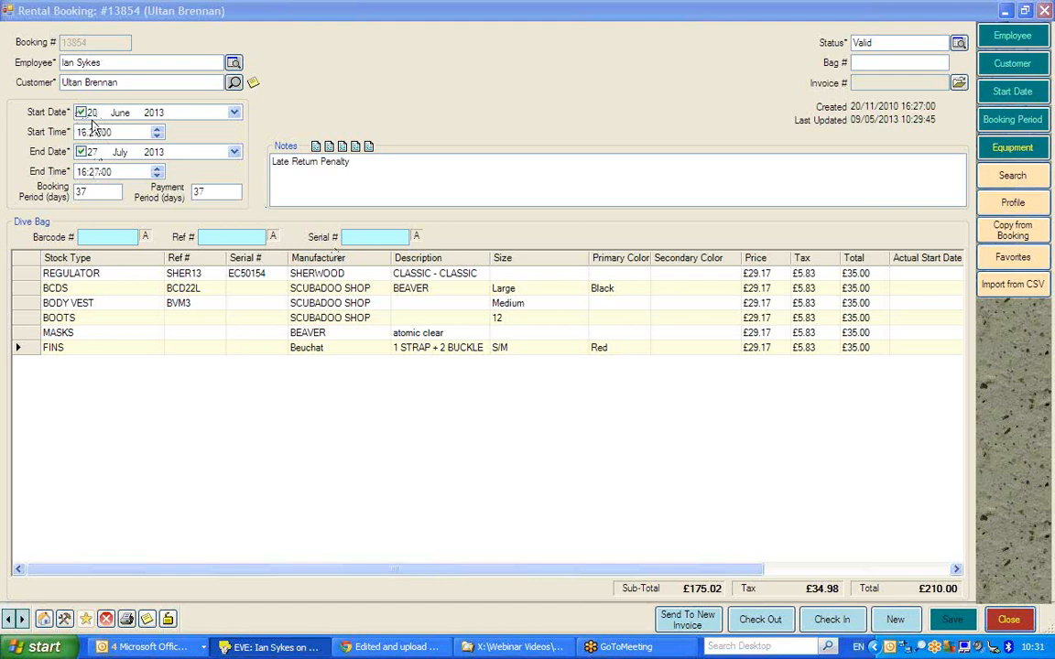
Change the rental booking's end date to 27 June 2013 and save the booking without printing it
left_click(119, 152)
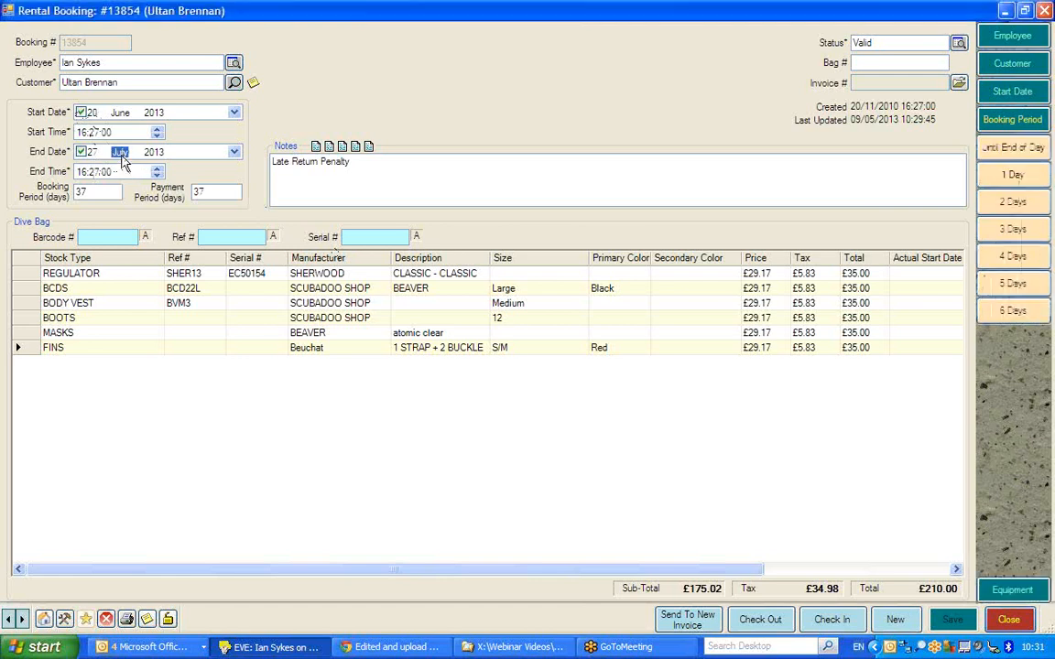
key("Down")
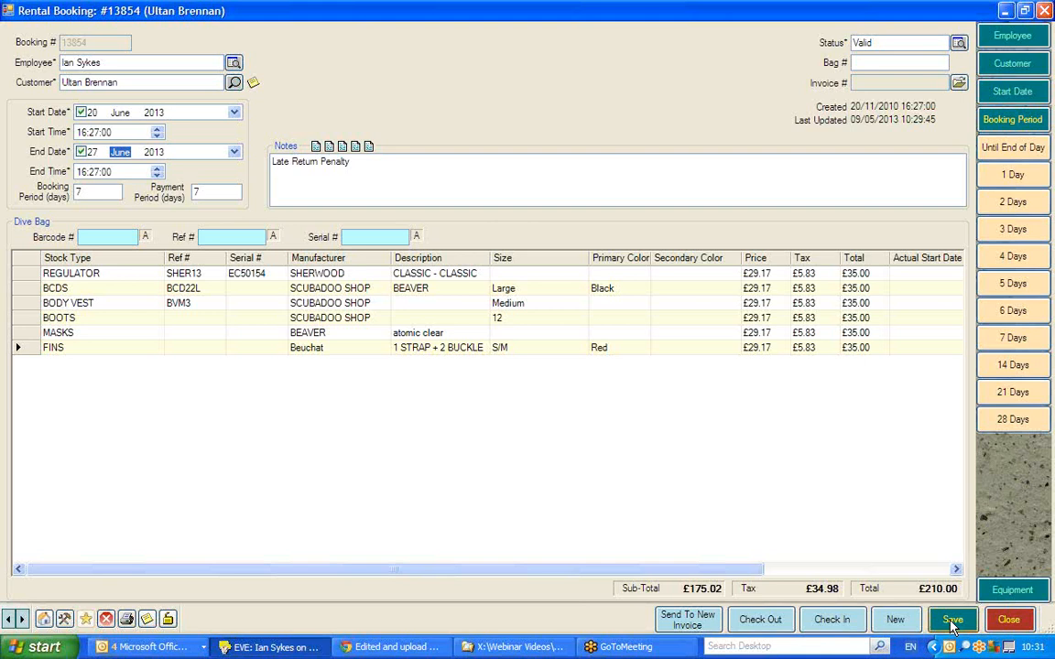
left_click(953, 621)
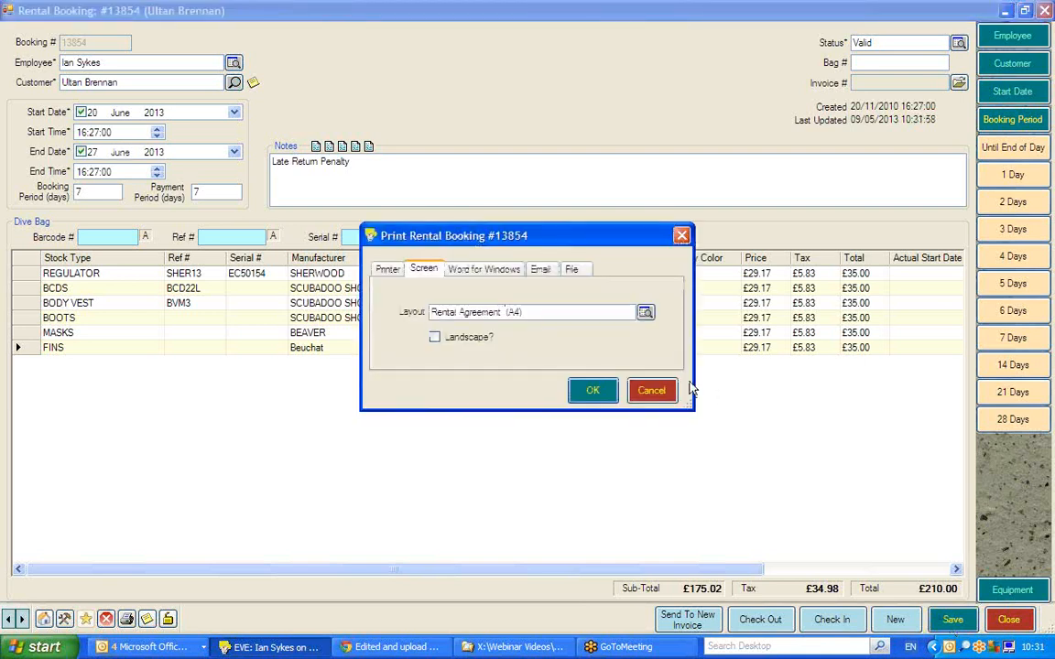
left_click(661, 392)
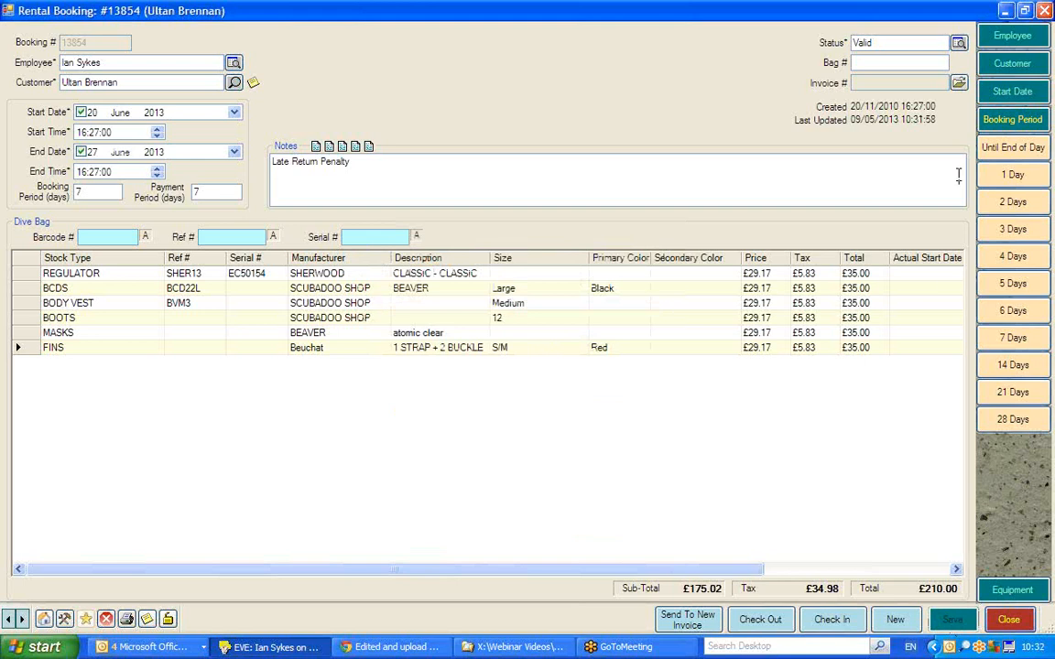
Set aside the rental booking and its search window, and start a new stock item in the inventory
left_click(1005, 11)
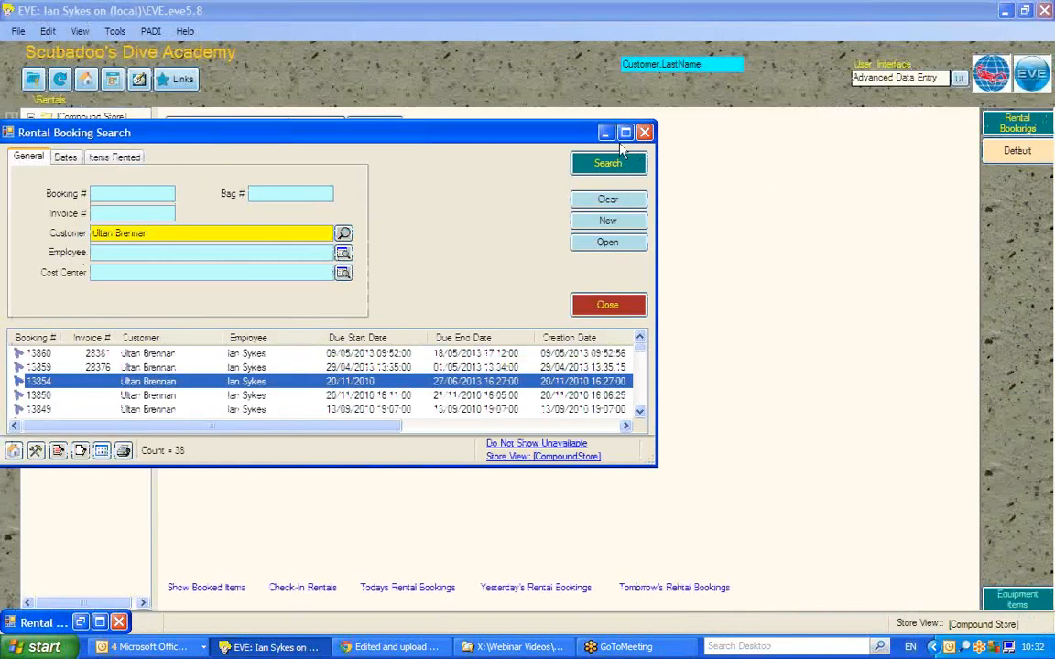
left_click(606, 133)
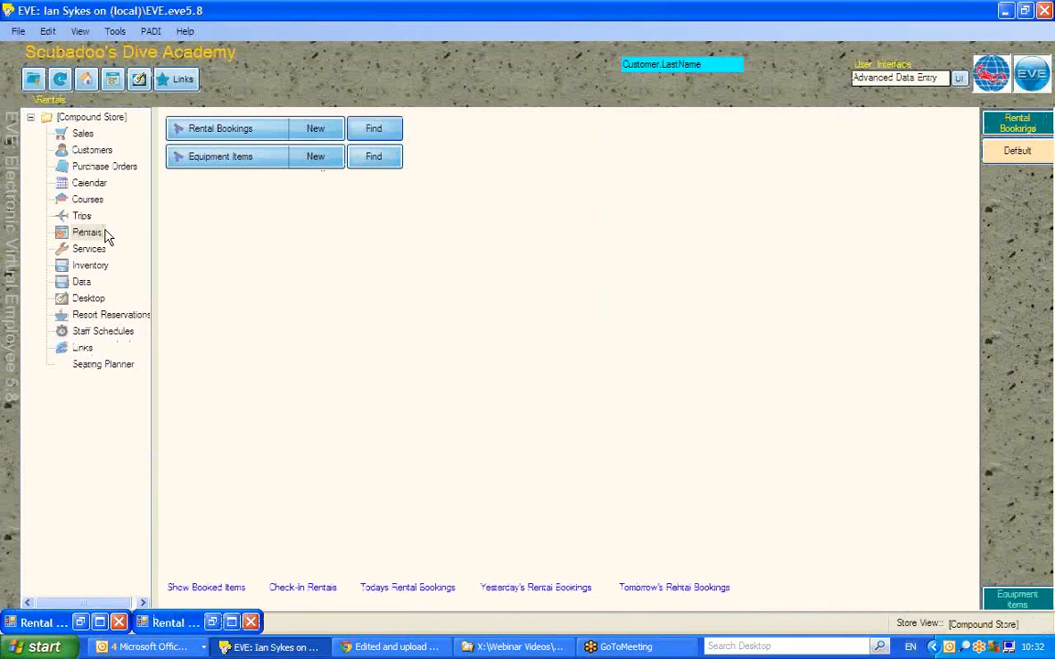
left_click(89, 265)
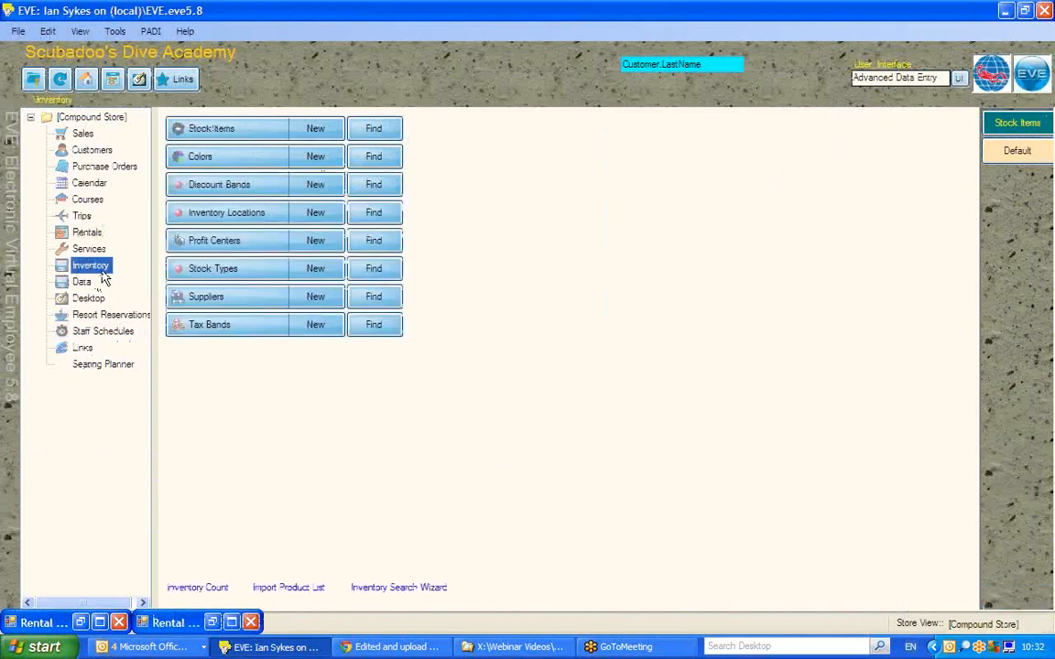
left_click(316, 129)
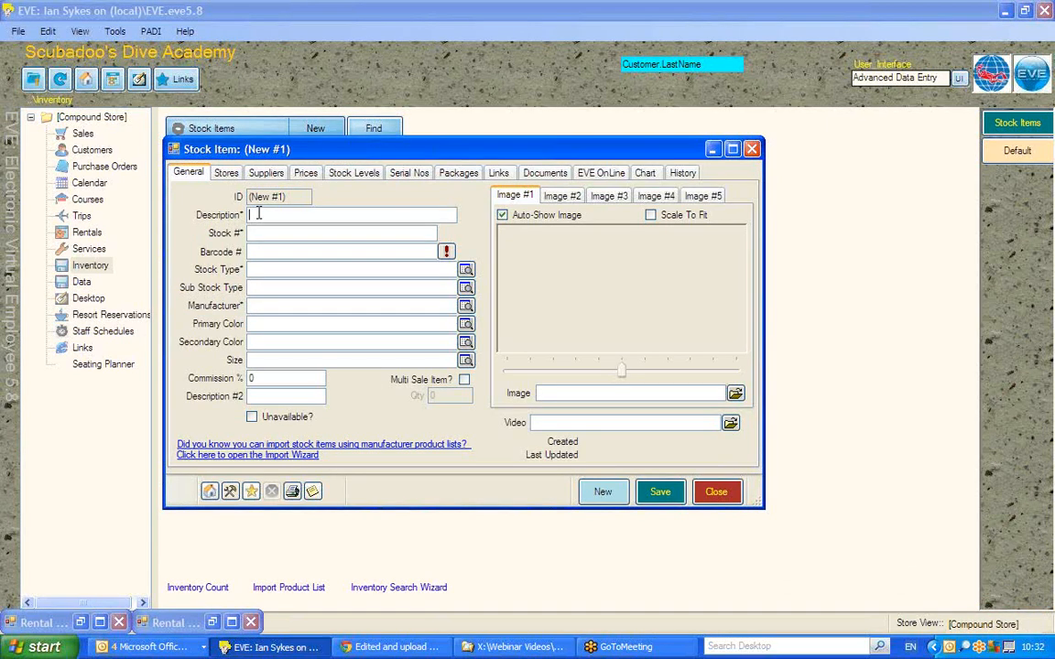
Enter the stock item's description as "Full Equipment Rental - 1 week" and its stock number as RENT7
type("FL")
type("ll equ")
type("ipment Re")
type("ntal - 1")
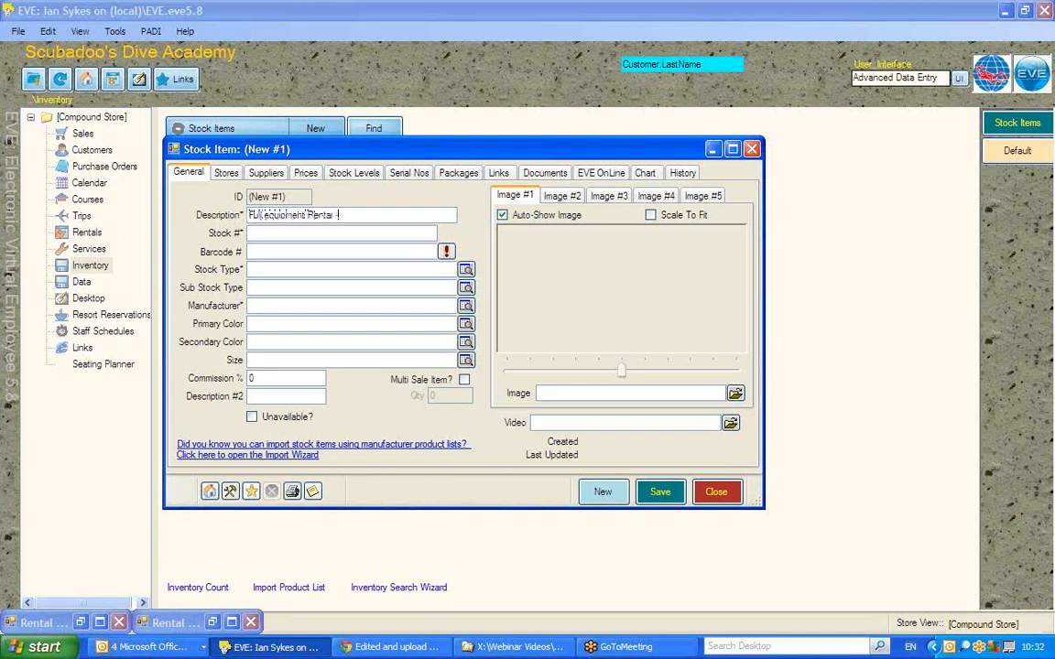
type(" week")
type("E")
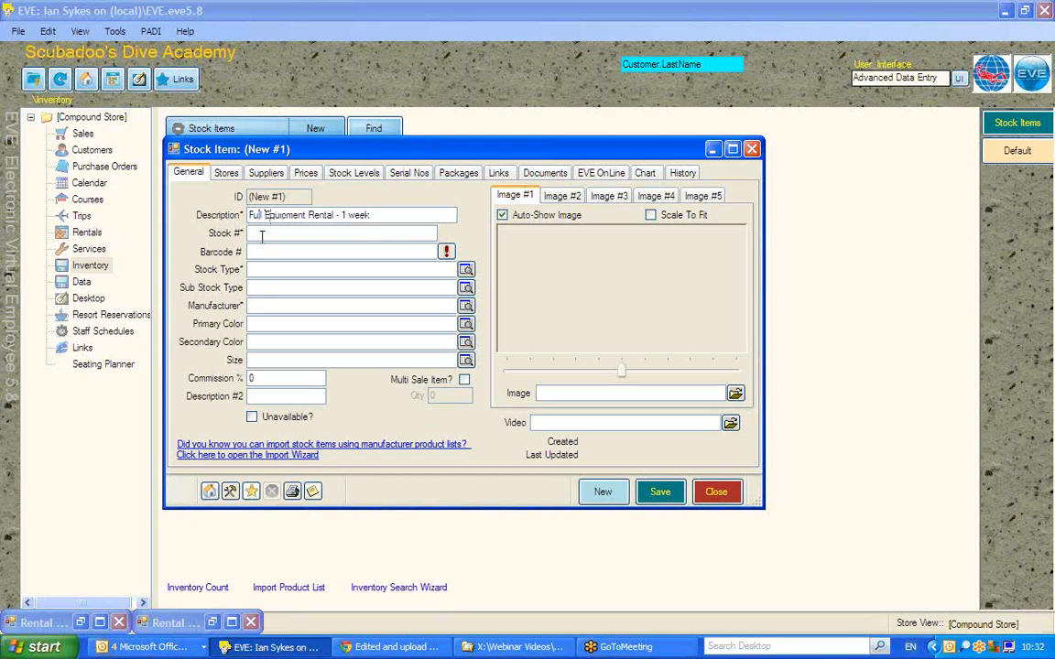
type("RENT7")
Set the stock item's type to Equipment Rental and its manufacturer to SCUBADOO SHOP
left_click(261, 272)
type("equ")
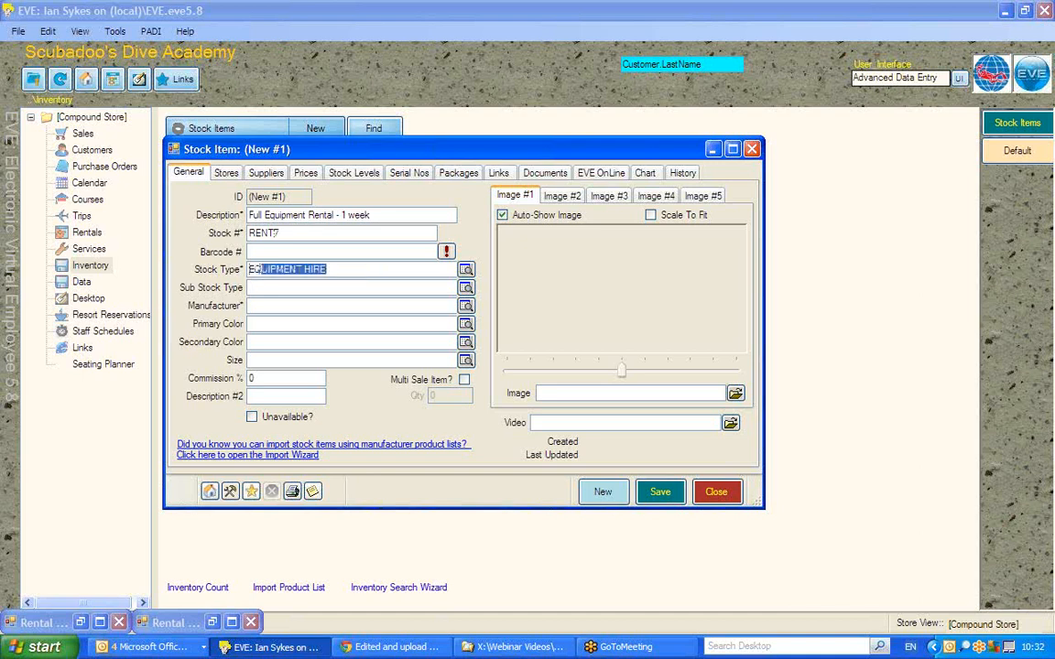
key("Down")
key("Down")
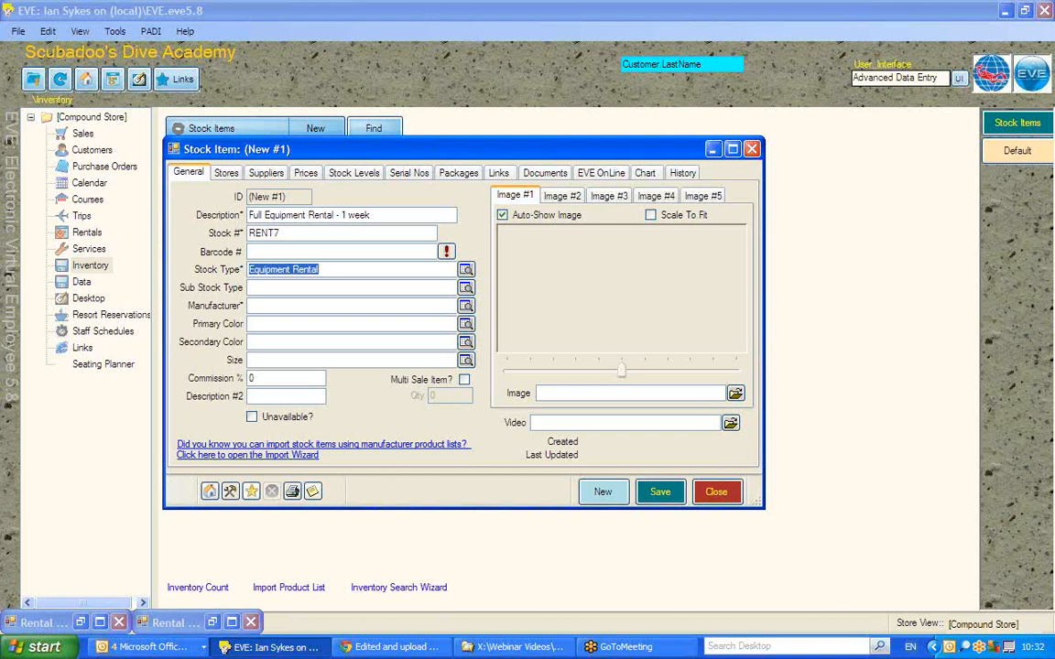
left_click(255, 304)
type("scubad")
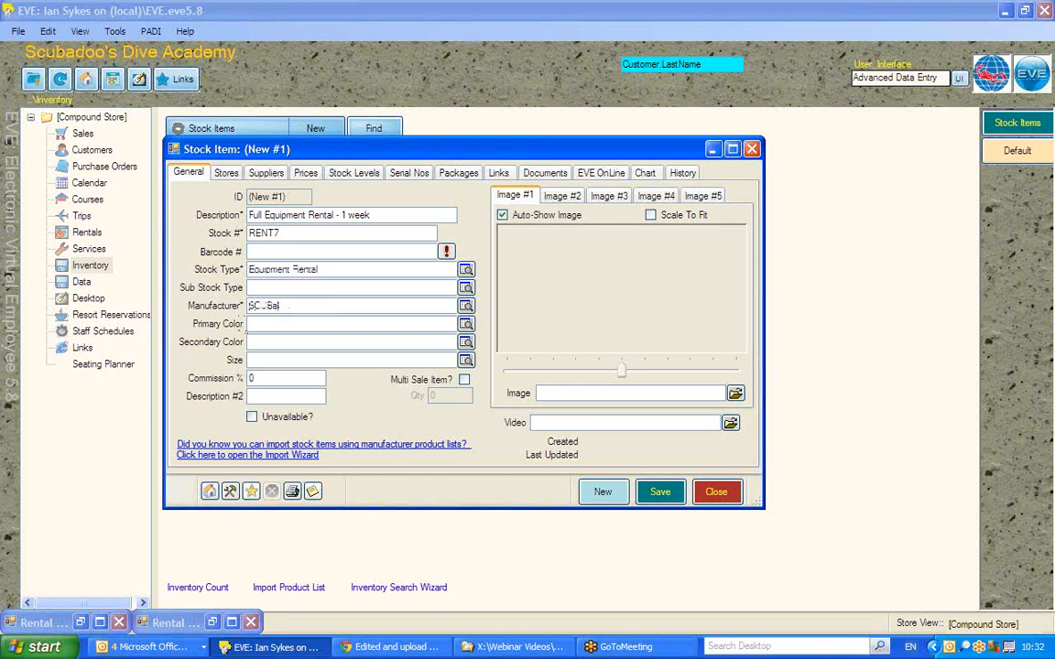
key("Down")
key("Down")
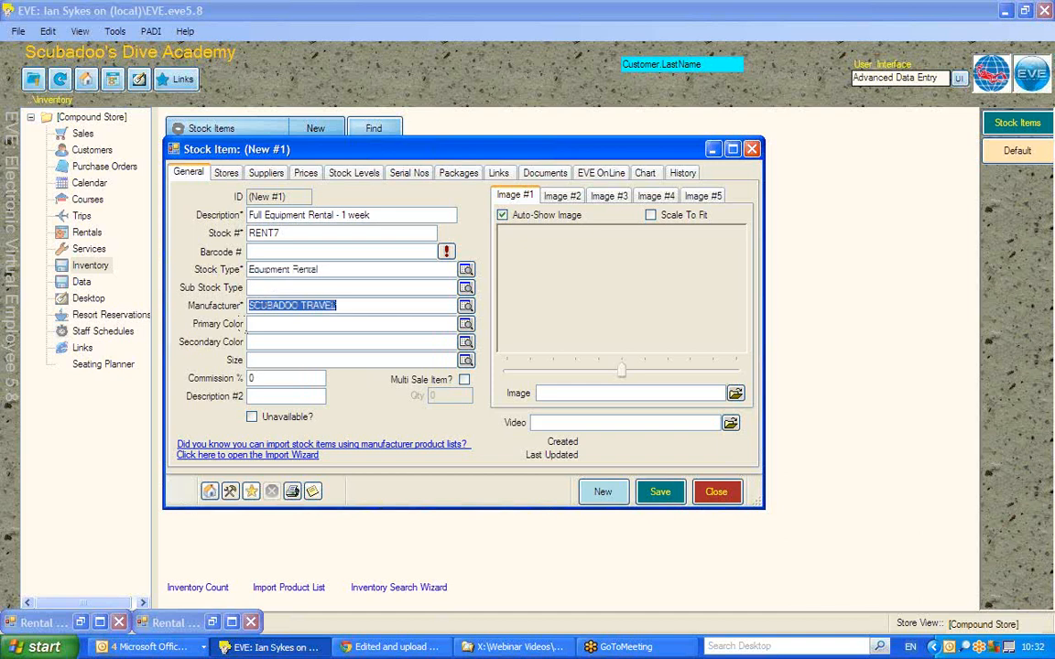
key("Down")
key("Up")
Set the item's retail price including tax for the Scubadoo's cost center to 150
left_click(304, 174)
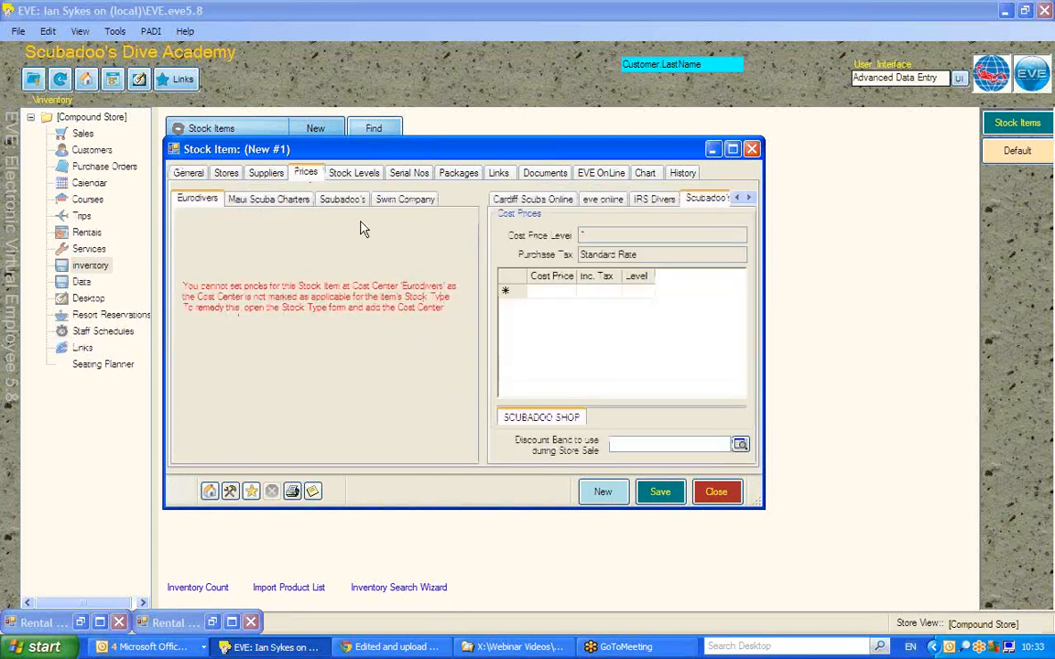
left_click(340, 201)
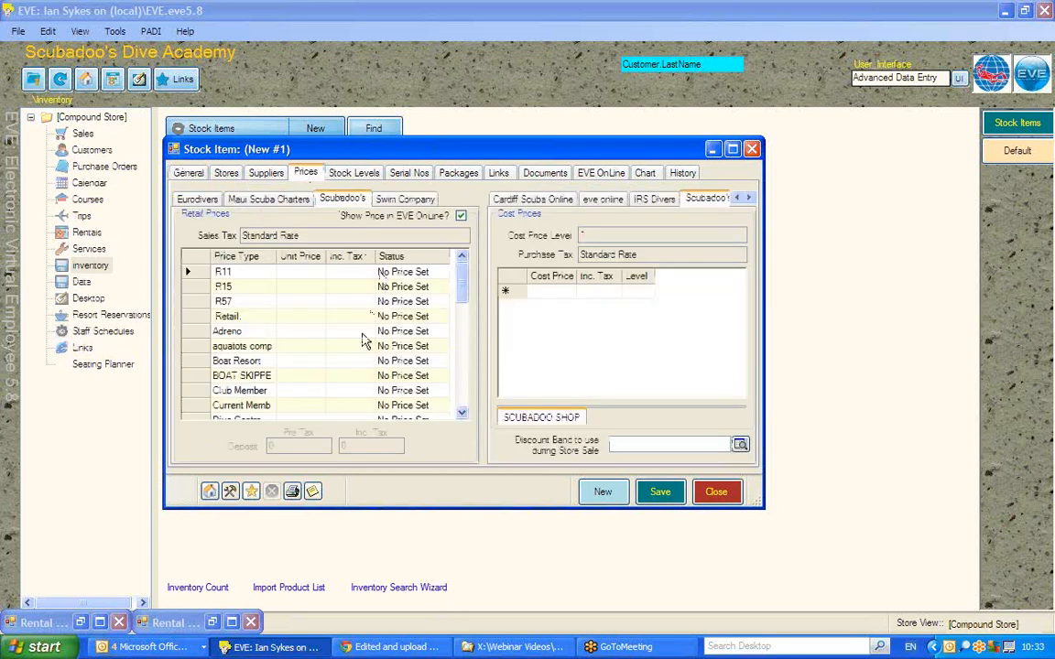
left_click(332, 316)
type("150")
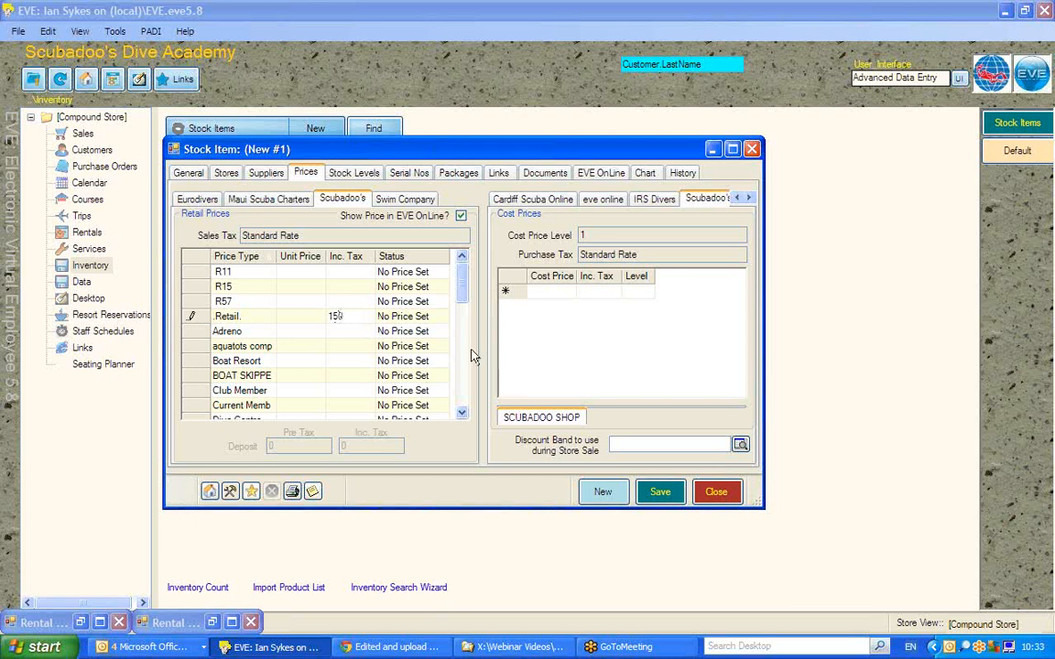
Turn off stock level maintenance and purchase order availability for the item, then save and close it
left_click(346, 173)
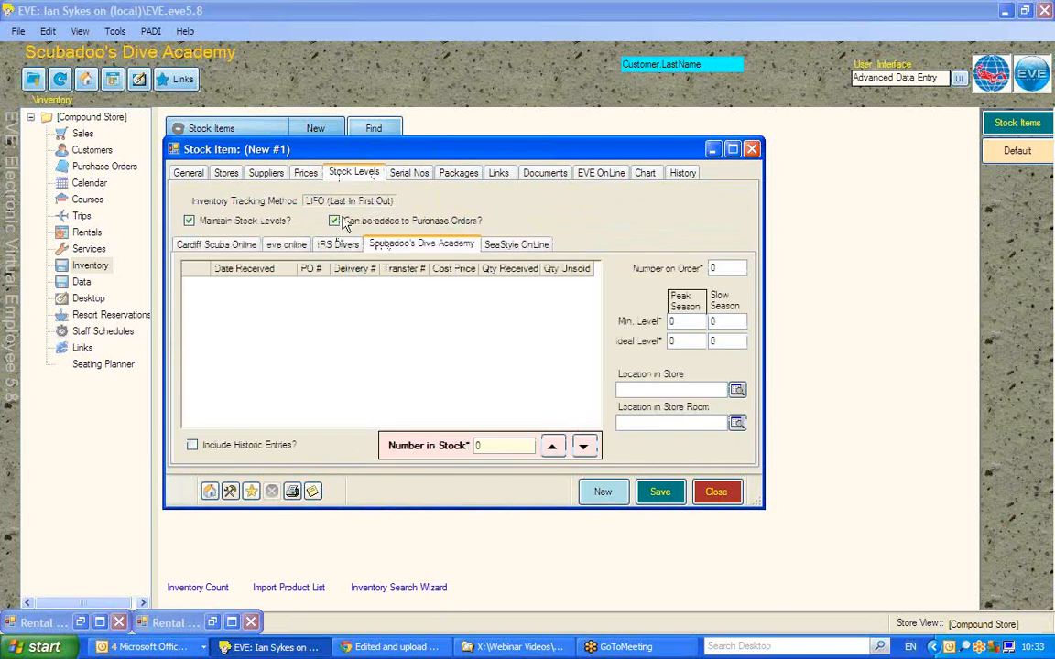
left_click(220, 222)
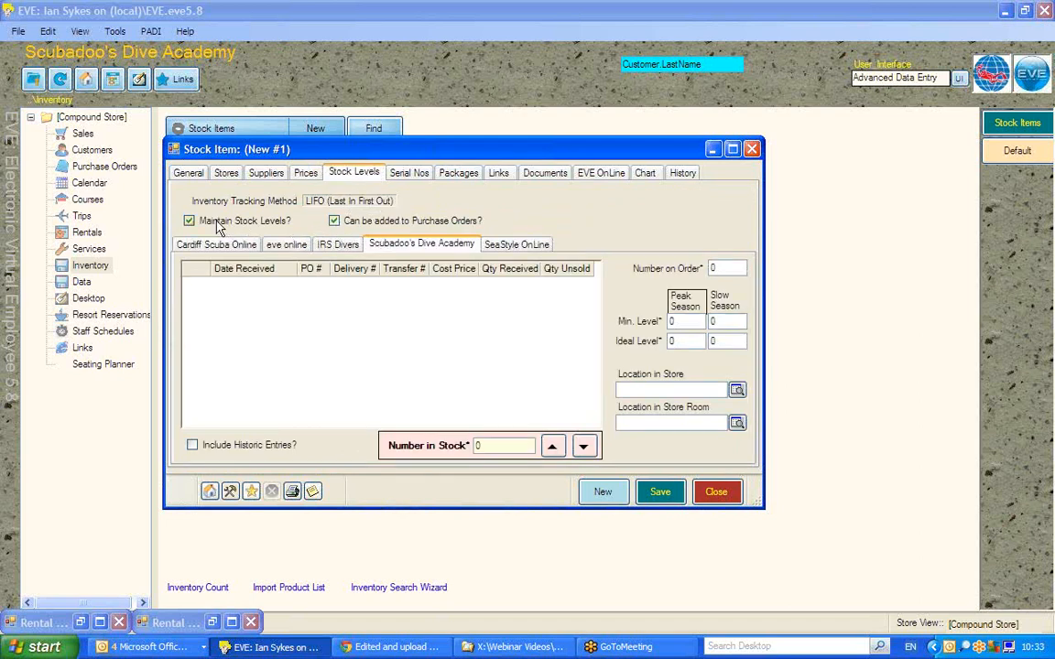
left_click(364, 225)
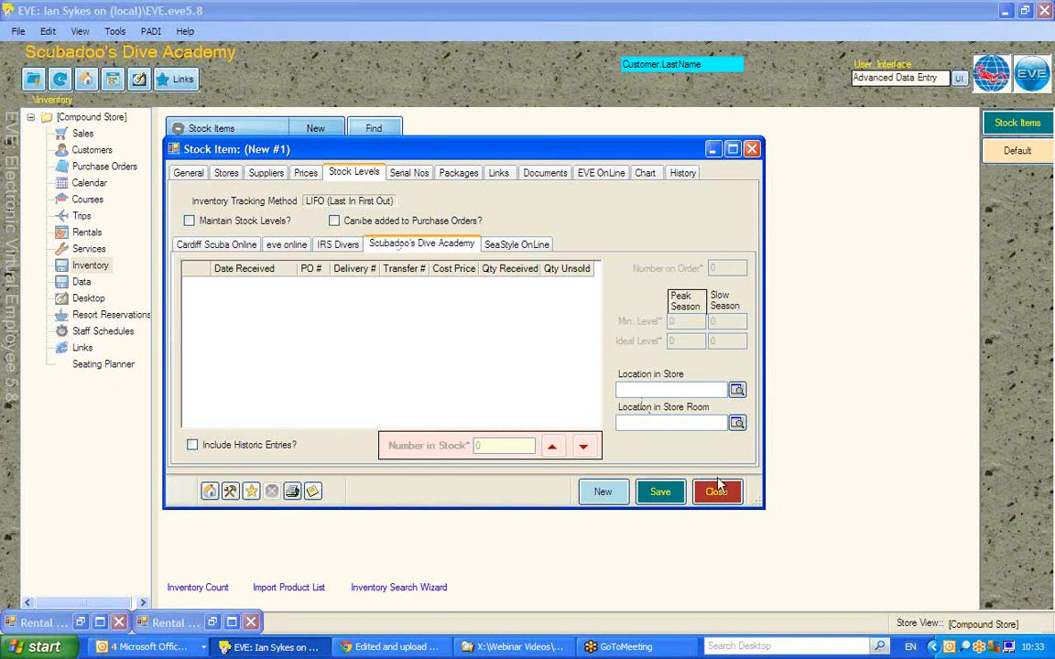
left_click(666, 492)
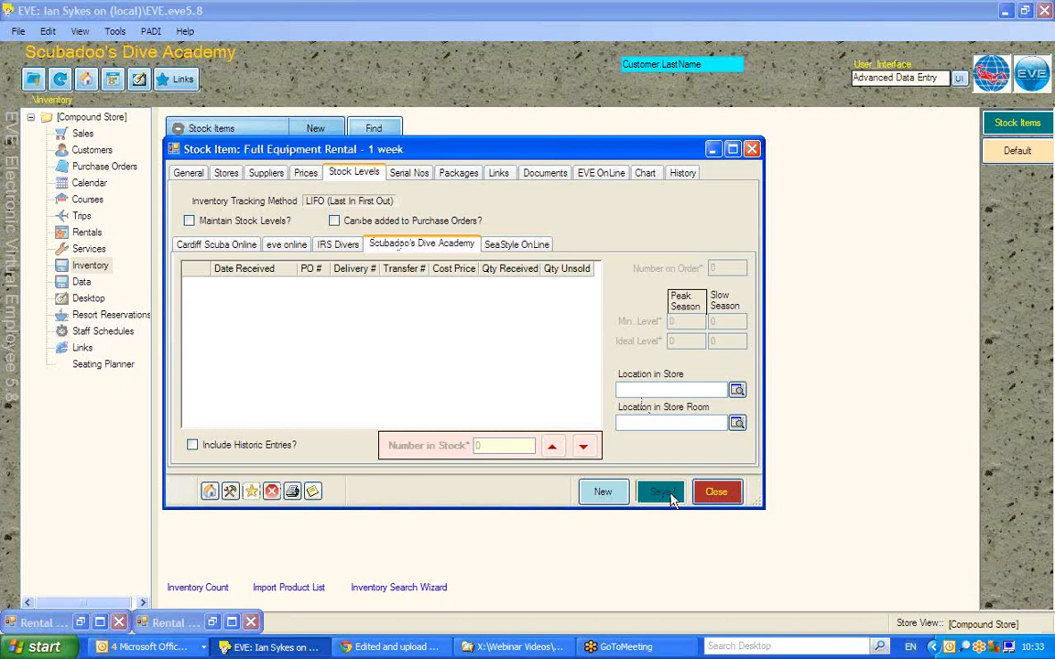
left_click(717, 492)
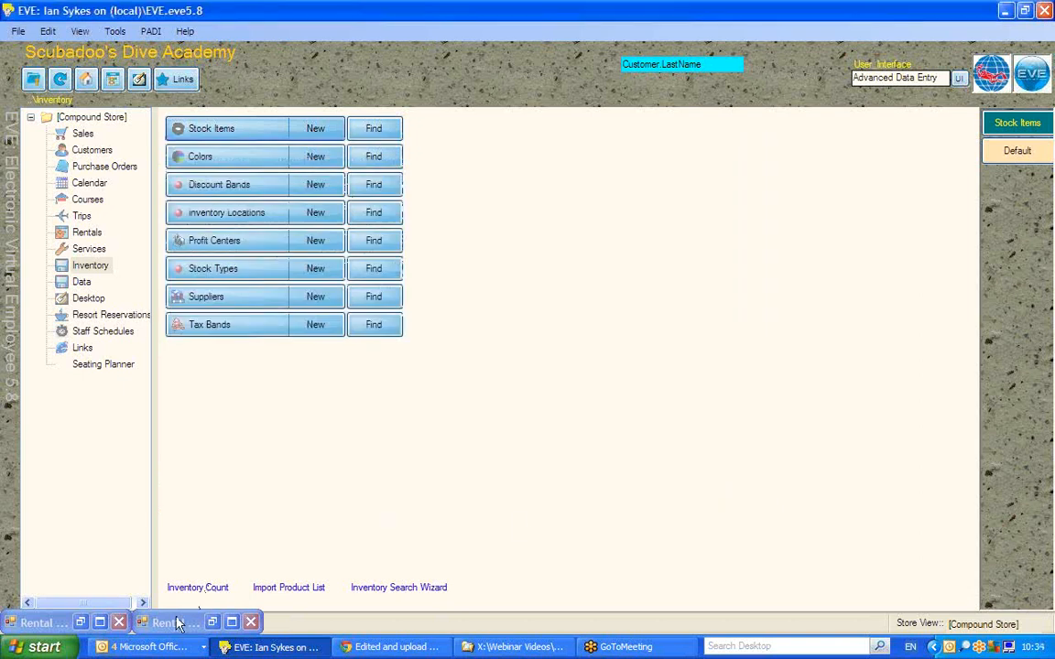
Return to the open rental booking and send it to a new invoice instead of an ongoing one
left_click(211, 624)
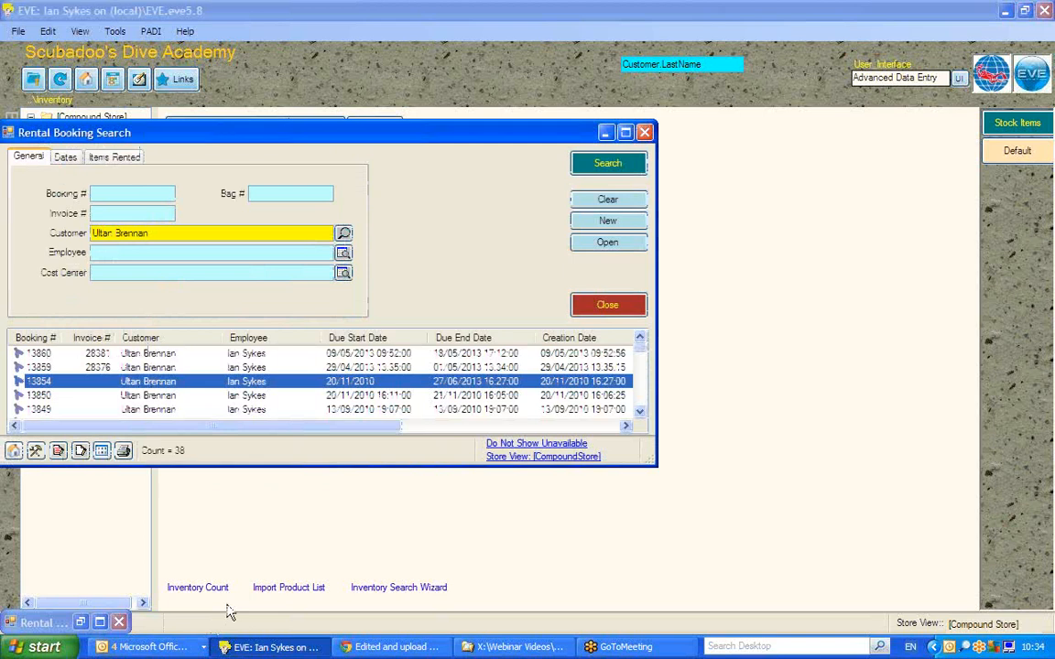
left_click(80, 624)
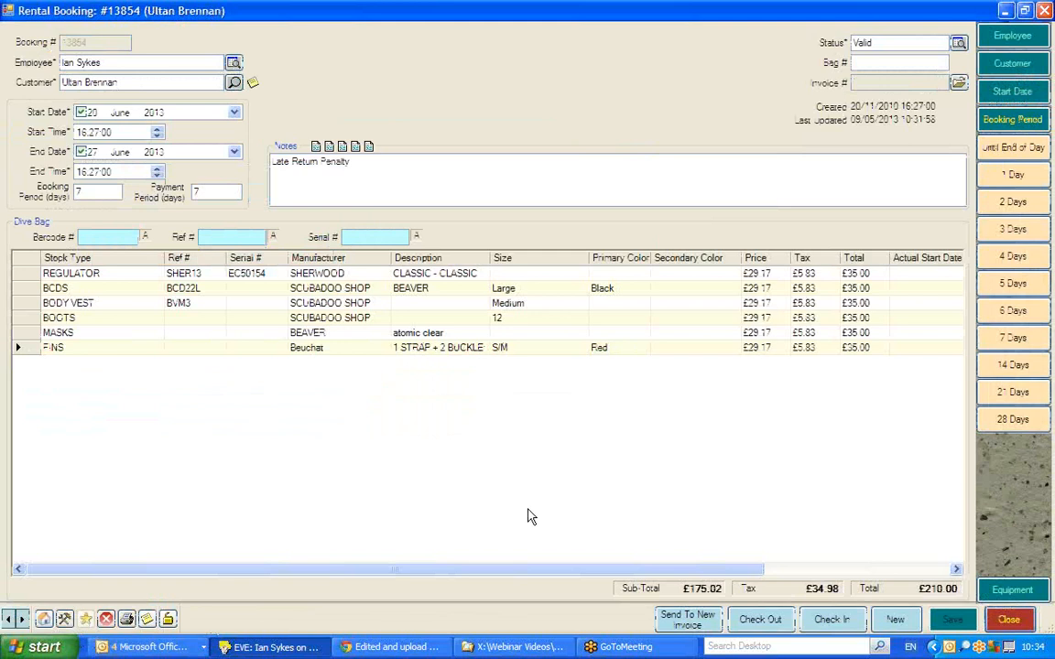
left_click(687, 620)
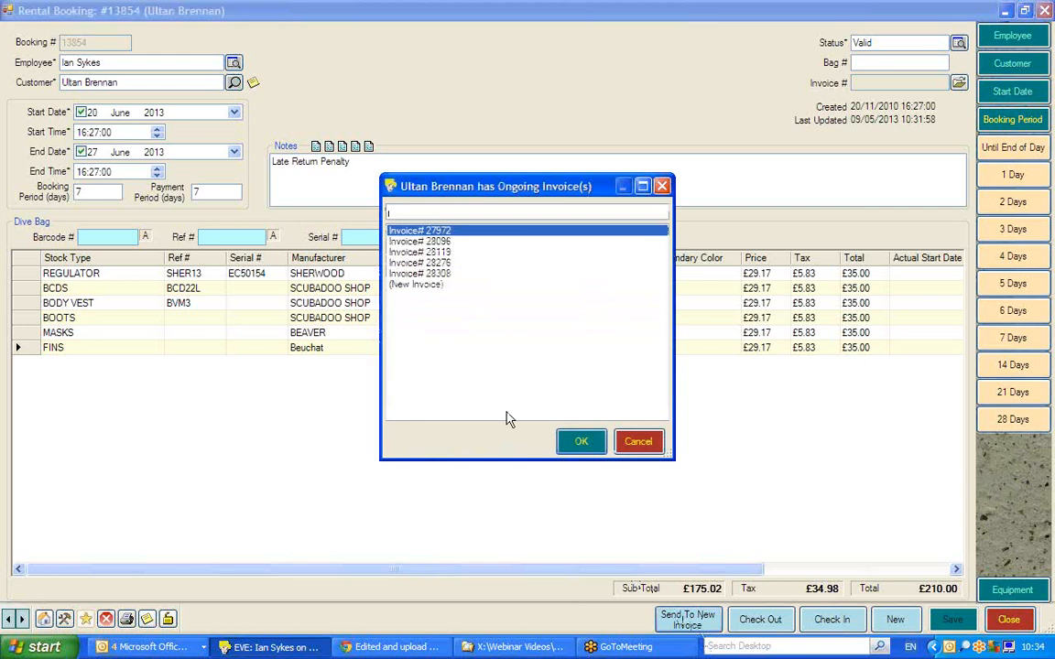
left_click(413, 285)
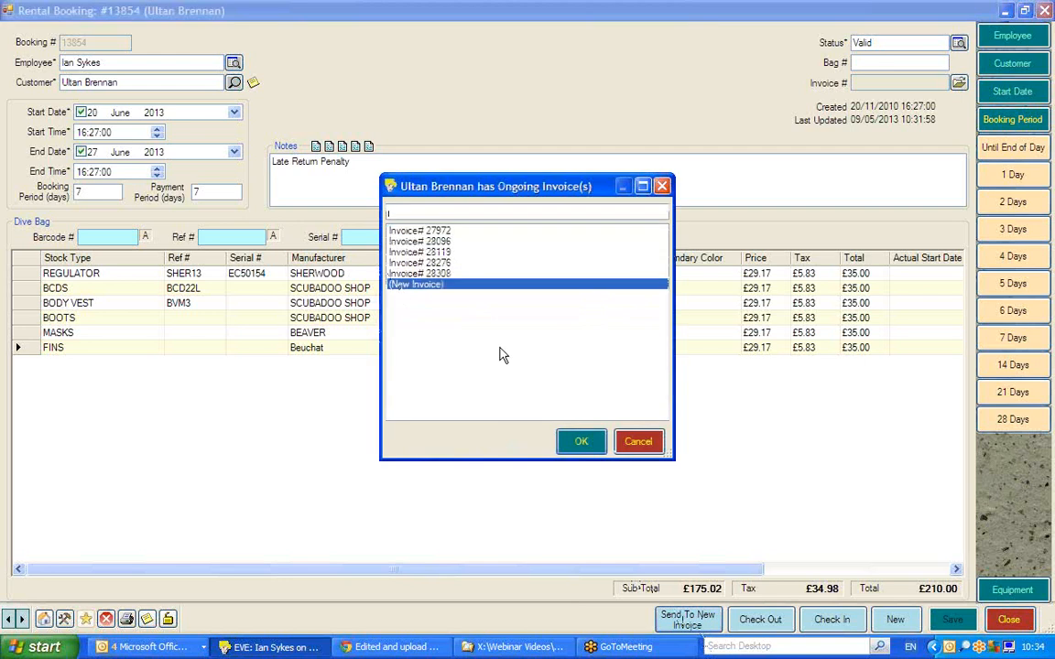
left_click(583, 443)
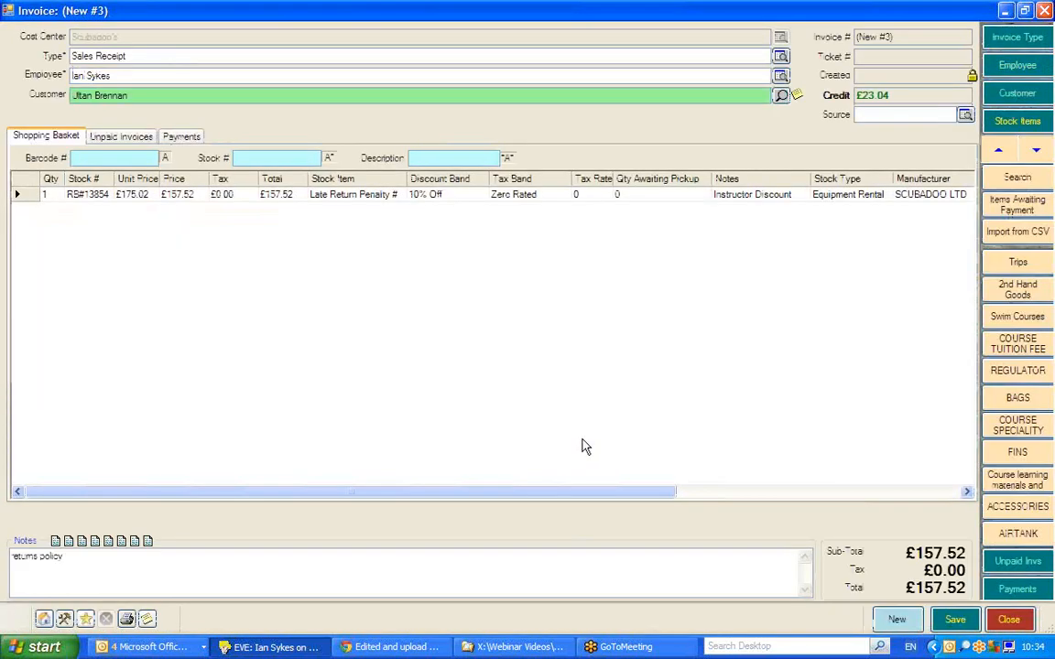
Set the discount band of the invoice's rental line to none
left_click(441, 202)
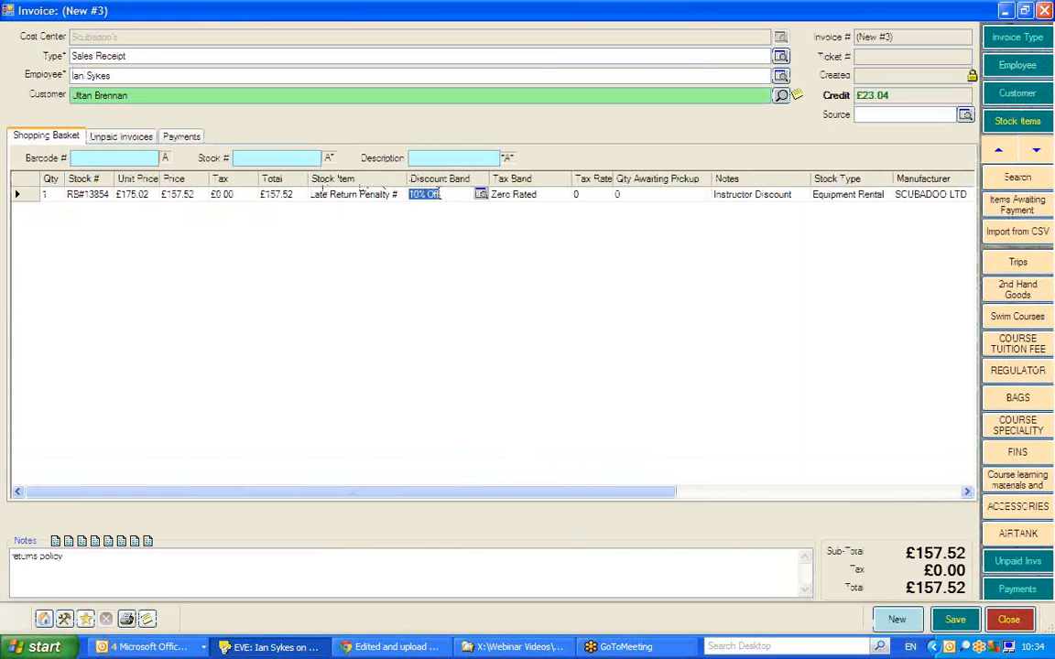
type("N")
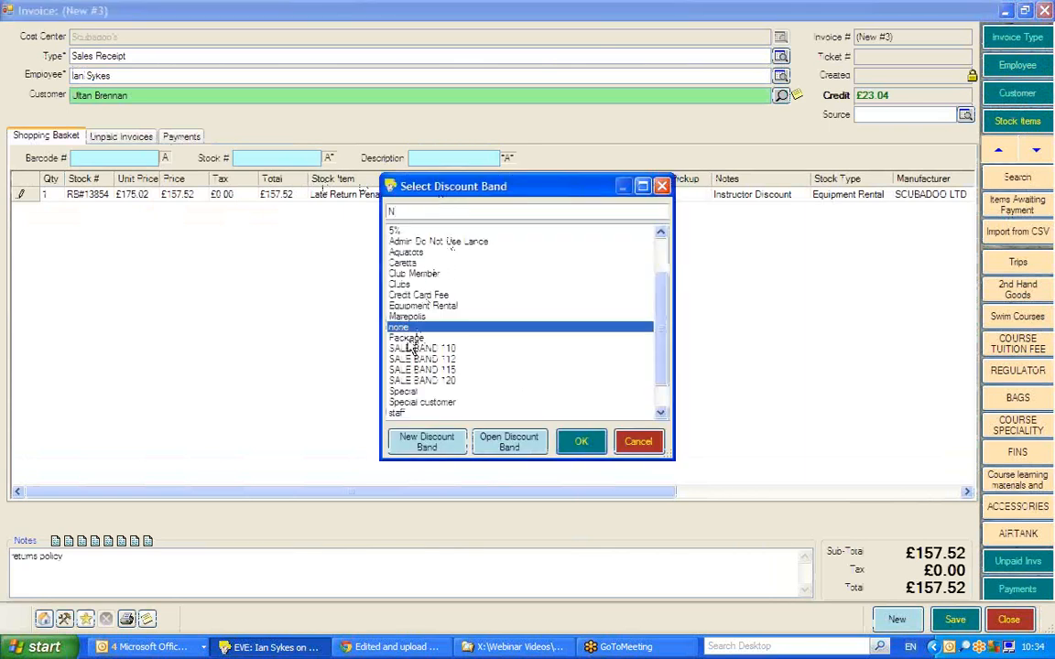
left_click(581, 442)
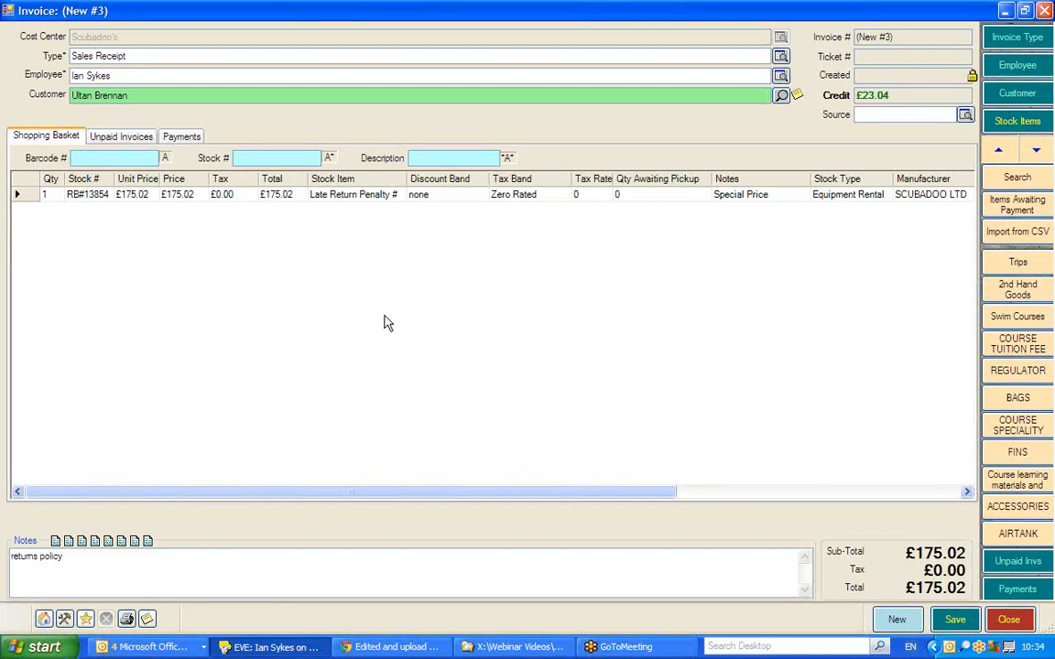
Apply the 100% Off discount band to the invoice's rental line
left_click(486, 199)
left_click(484, 196)
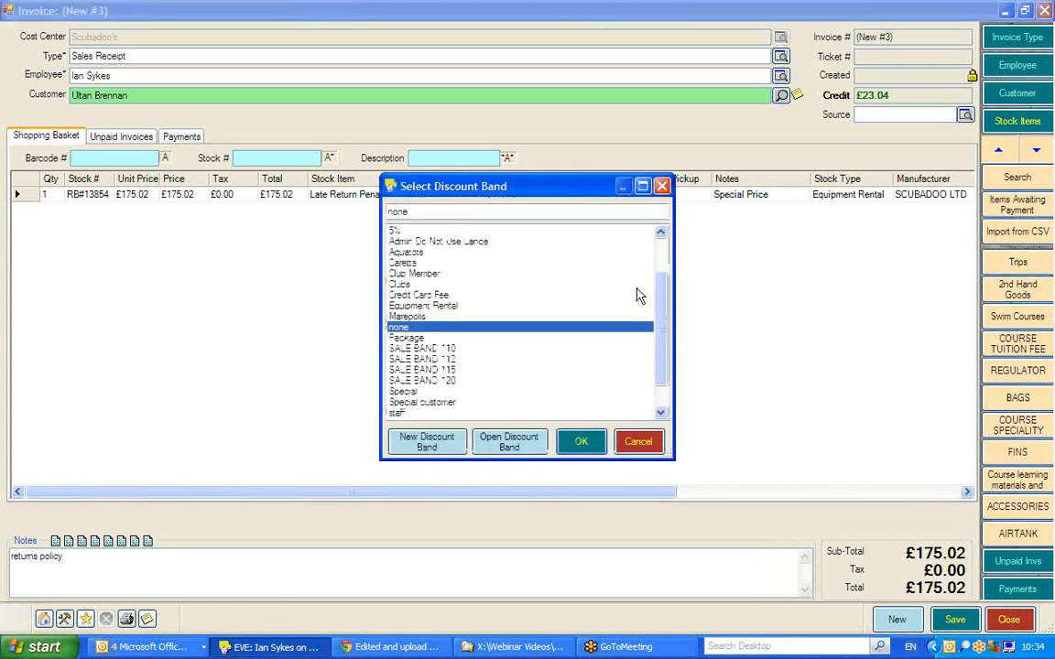
left_click_drag(663, 290, 662, 261)
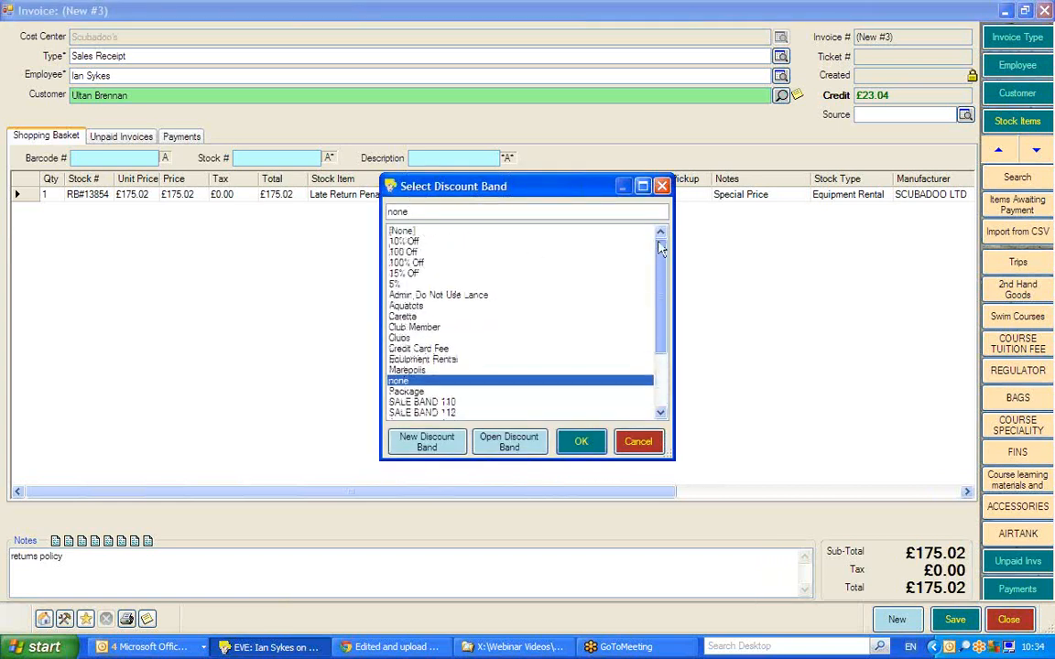
double_click(412, 264)
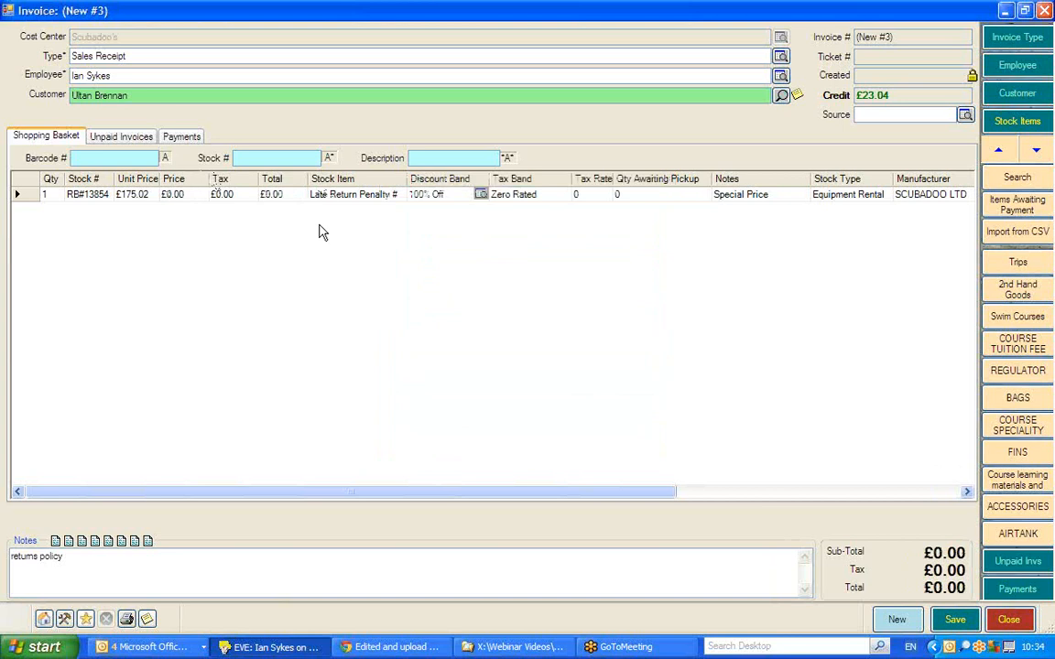
Search the stock items by stock type Equipment Rental and add the Full Equipment Rental - 1 week item (RENT7) to the invoice
left_click(1020, 177)
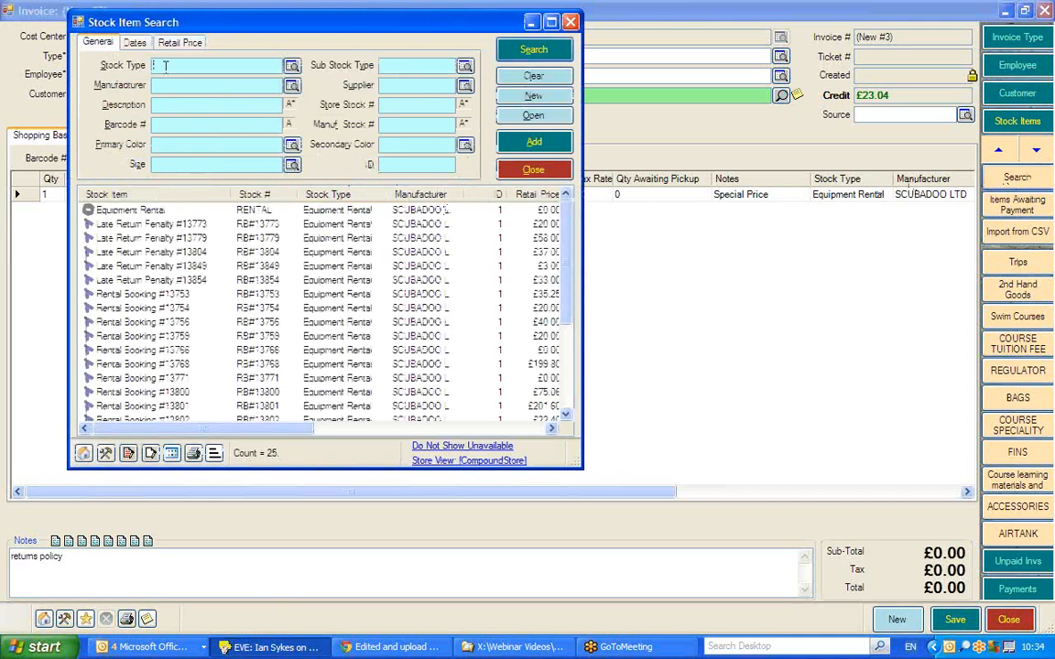
type("E")
key("Down")
key("Down")
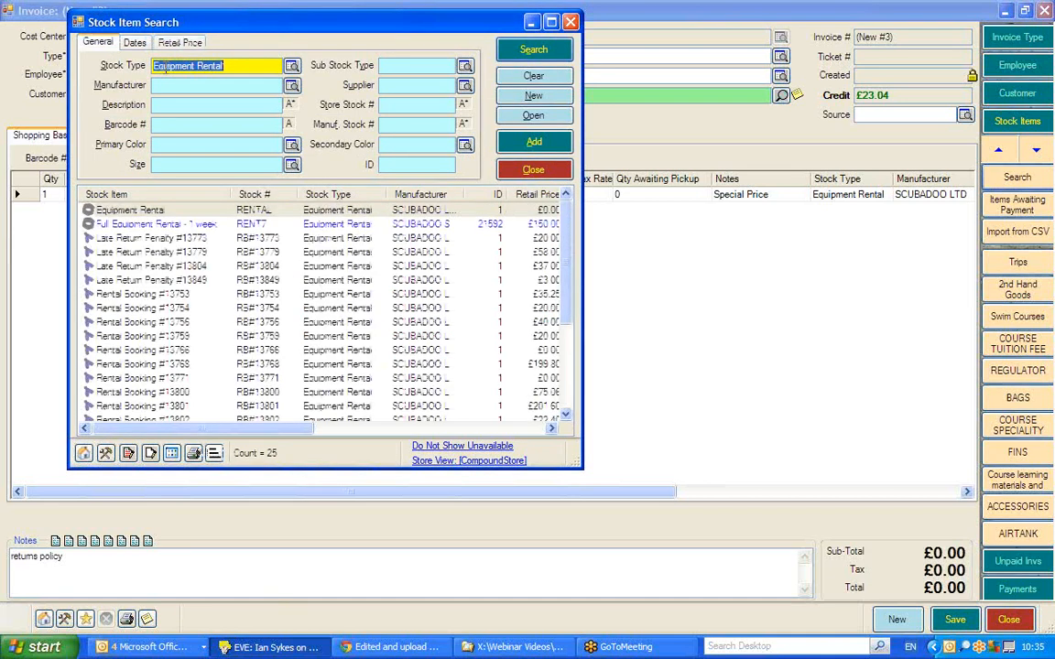
double_click(163, 223)
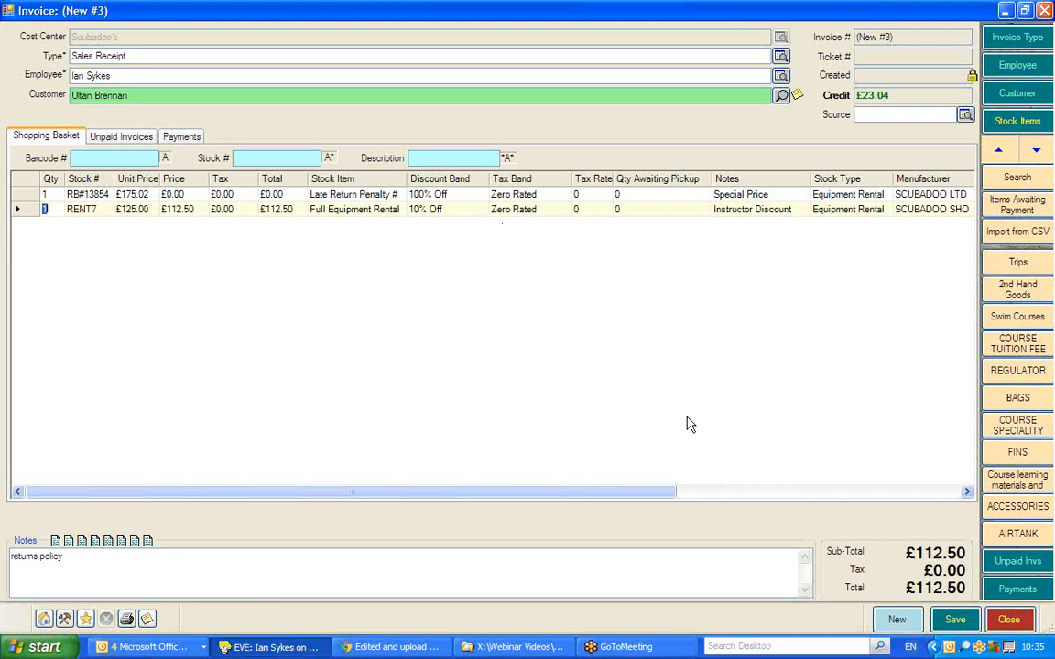
Record a £112.50 cash payment for the full invoice balance and save the invoice without printing the receipt or attached document
left_click(1006, 593)
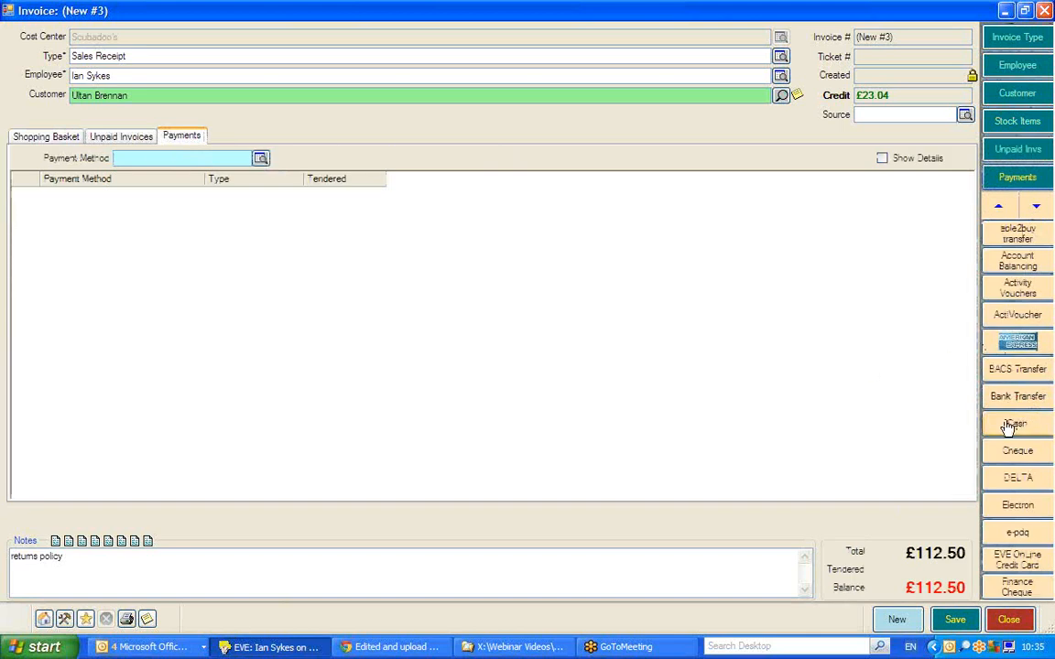
left_click(1008, 426)
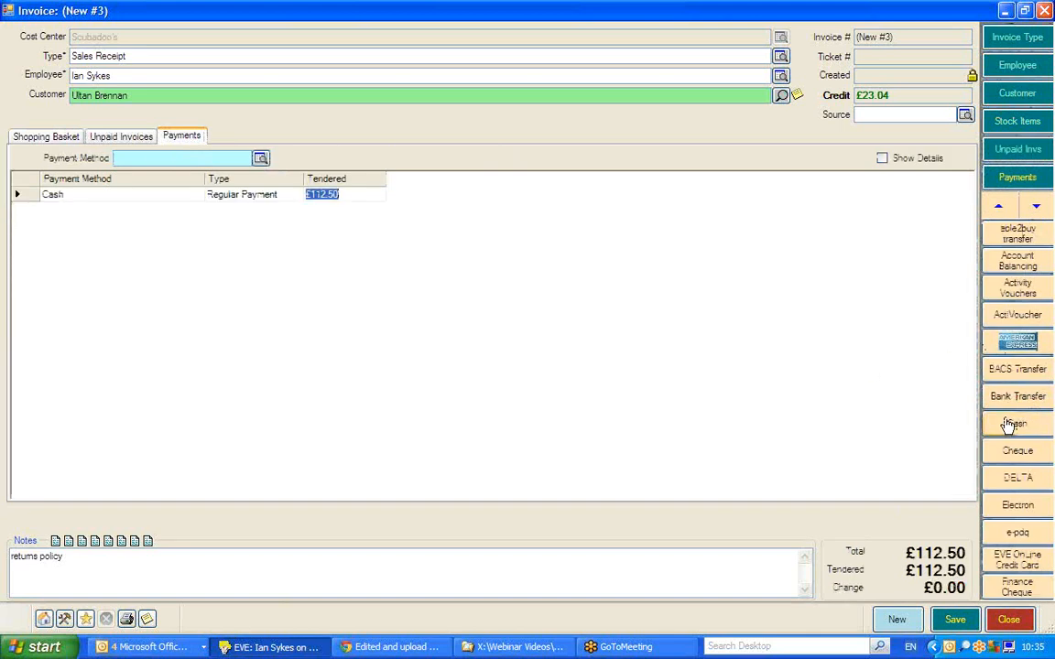
left_click(952, 621)
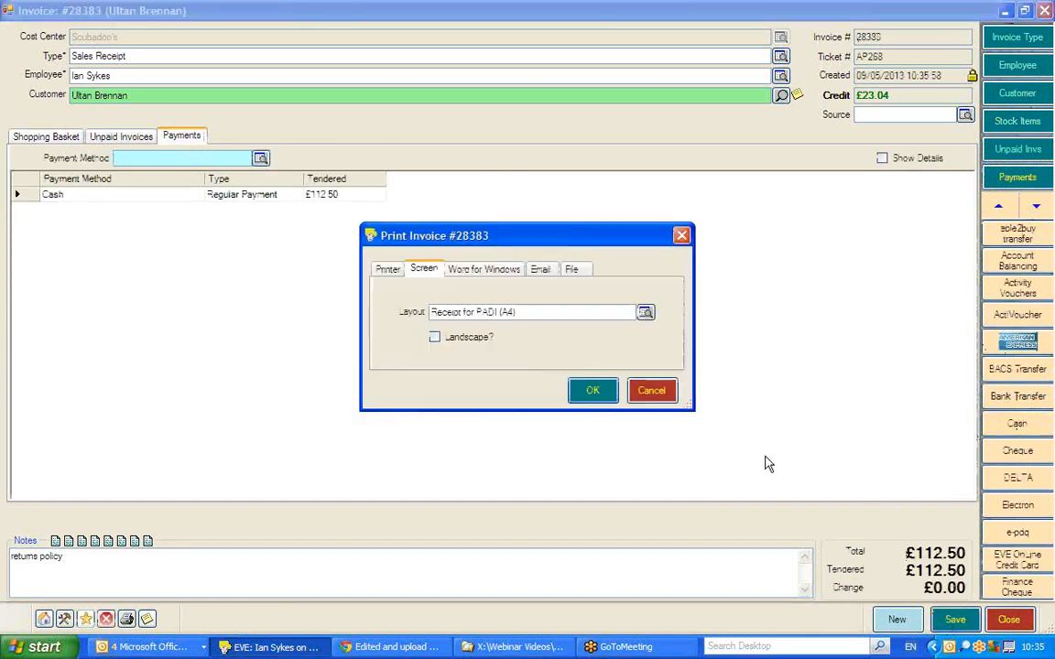
left_click(647, 391)
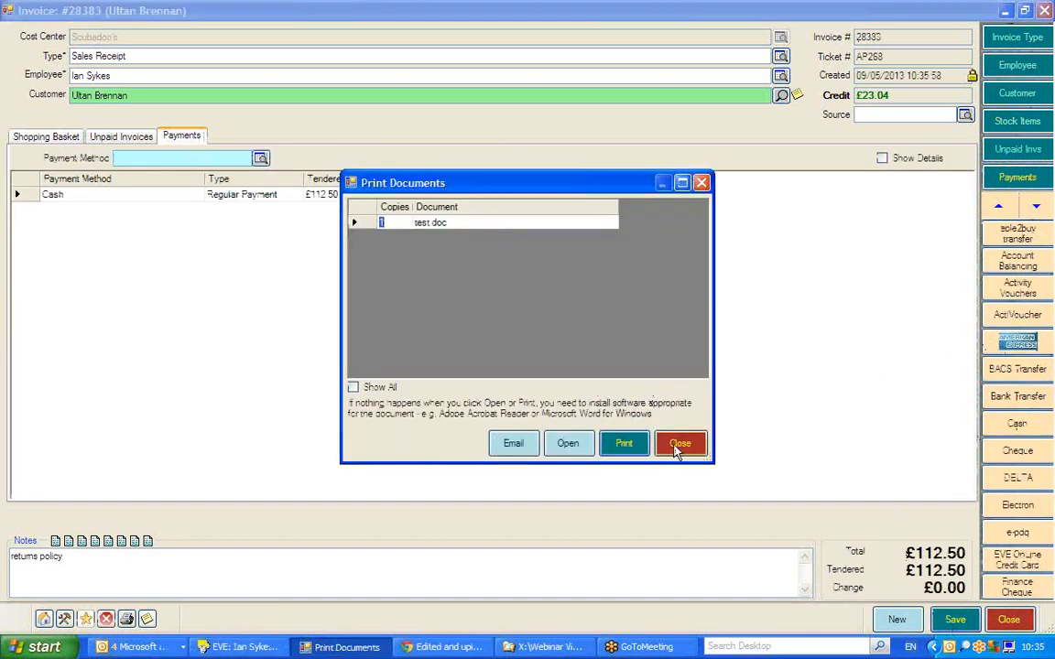
left_click(678, 445)
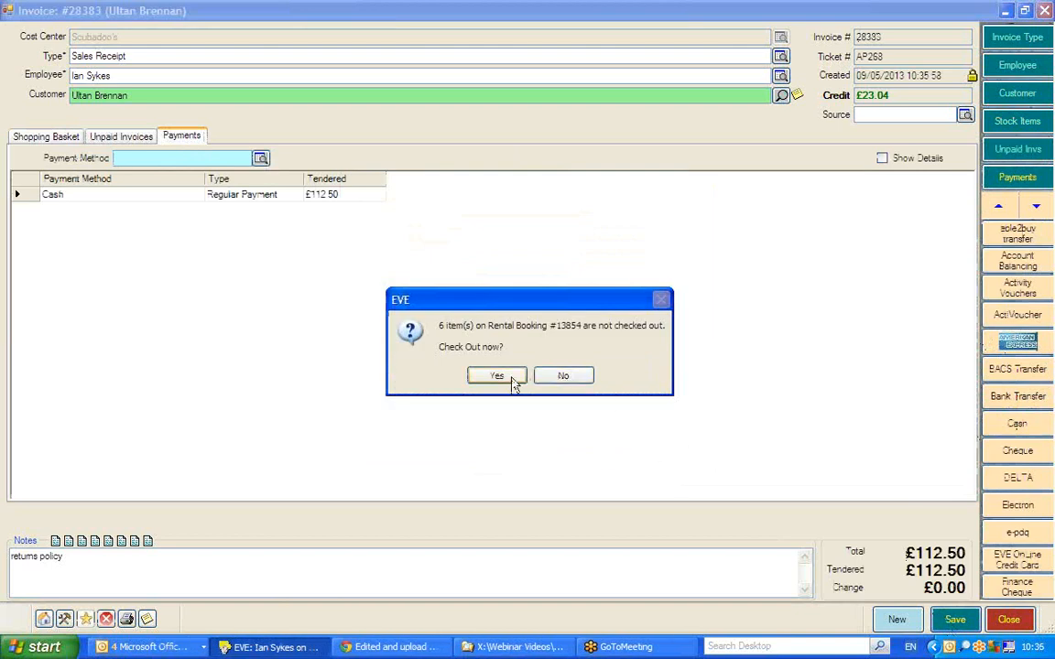